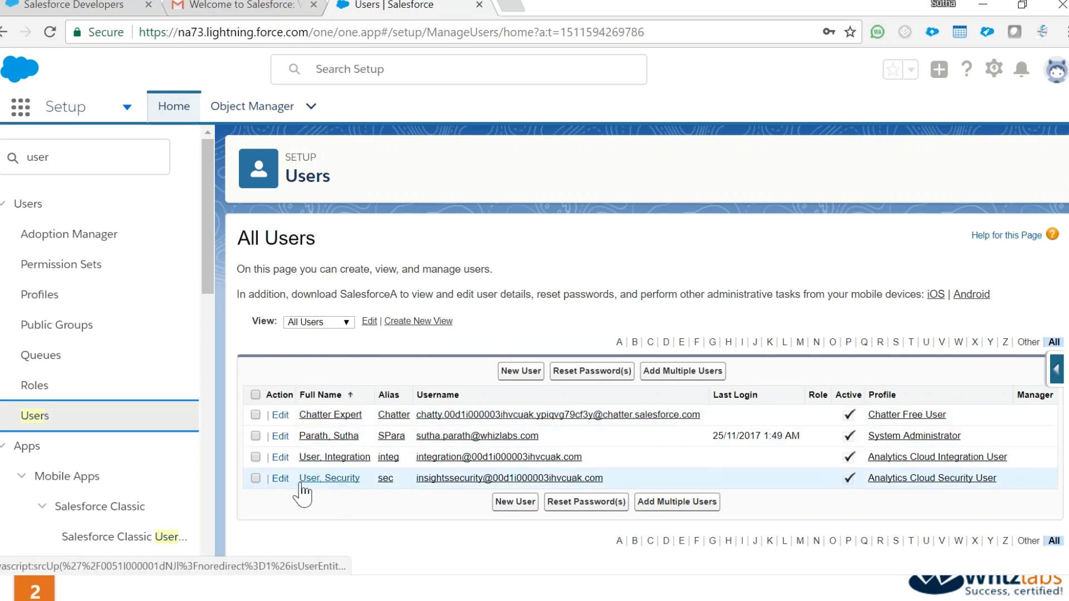
Start a new user from the All Users list with the New User button
{"action": "left_click", "coordinate": [518, 375]}
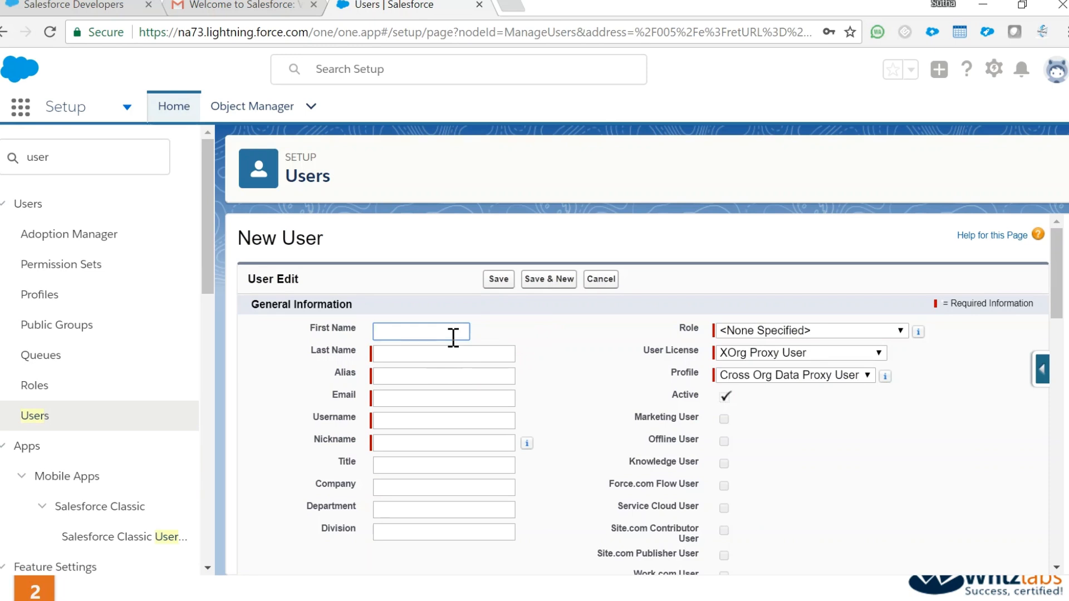
Enter the new user's first name, last name and email address, letting the alias auto-fill
{"action": "type", "text": "John"}
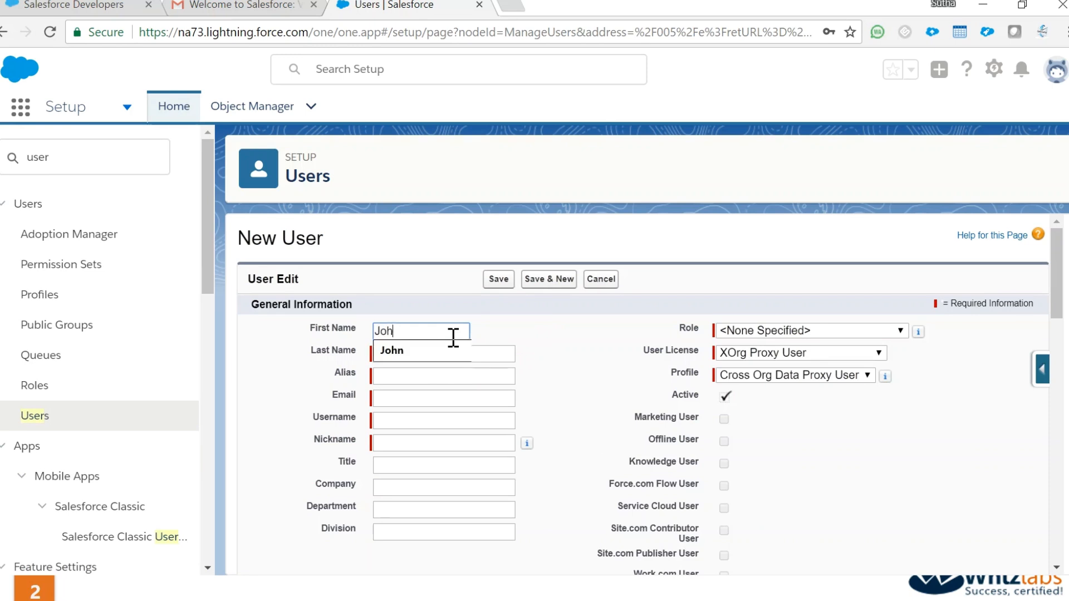
{"action": "key", "text": "Tab"}
{"action": "key", "text": "Tab"}
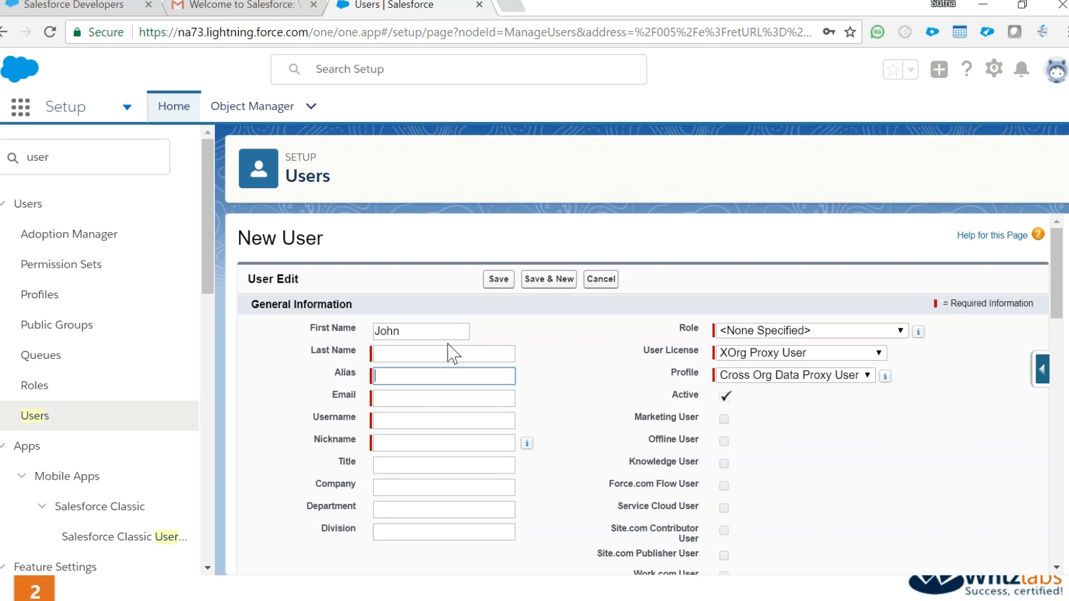
{"action": "left_click", "coordinate": [439, 357]}
{"action": "type", "text": "Smith"}
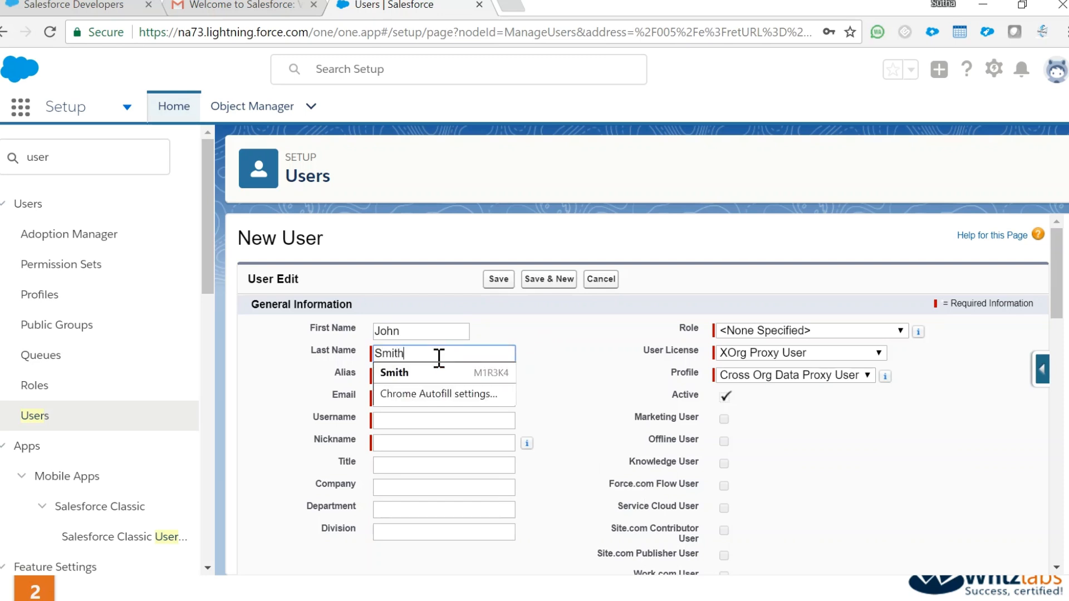
{"action": "key", "text": "Tab"}
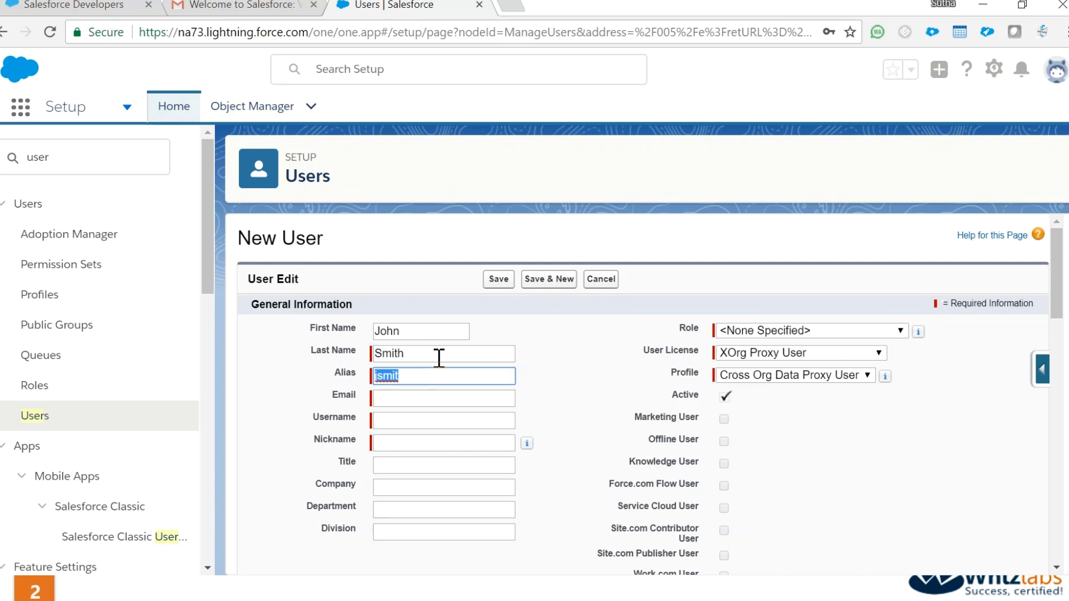
{"action": "left_click", "coordinate": [396, 404]}
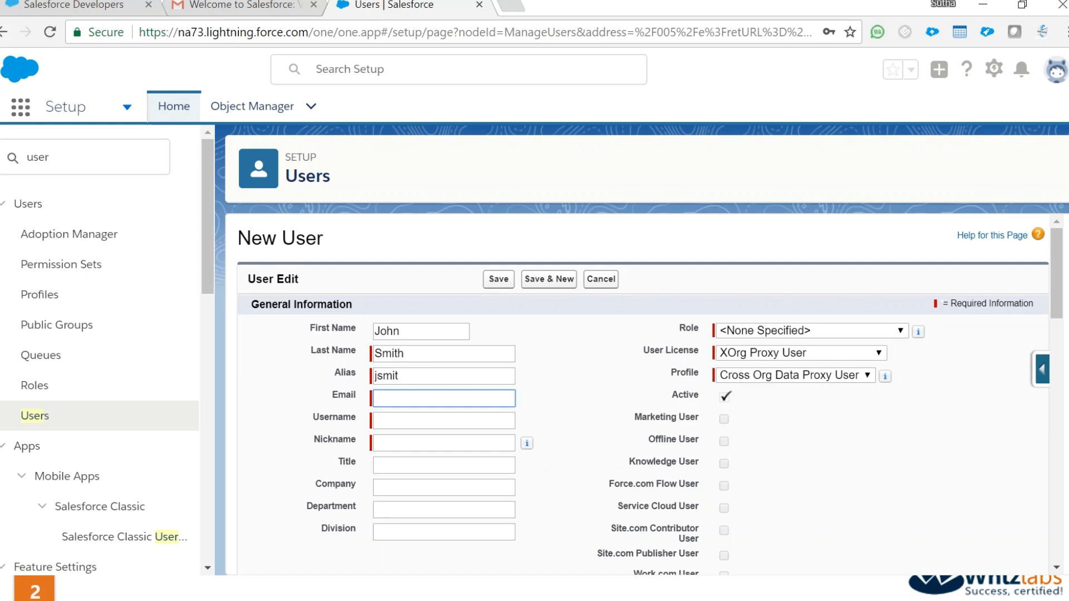
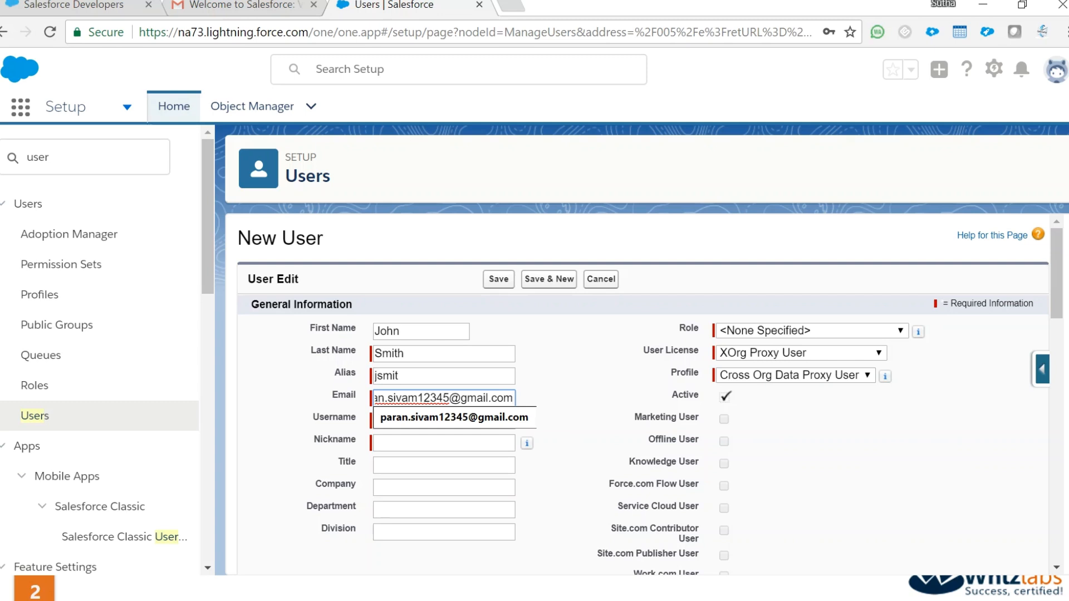
{"action": "key", "text": "Tab"}
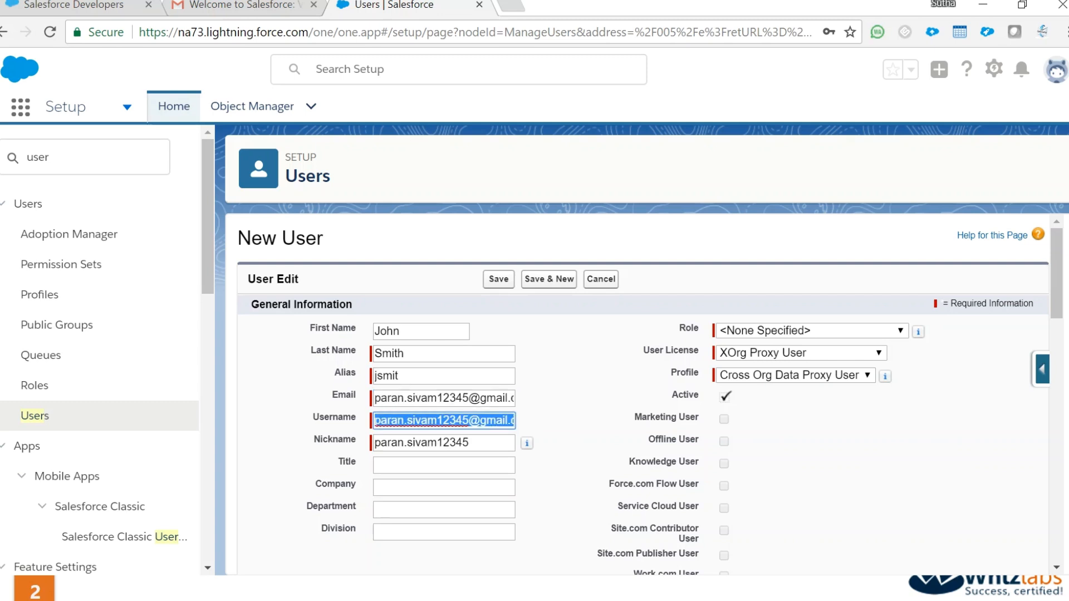
Replace the auto-filled username and nickname with the user's own username and nickname
{"action": "key", "text": "BackSpace"}
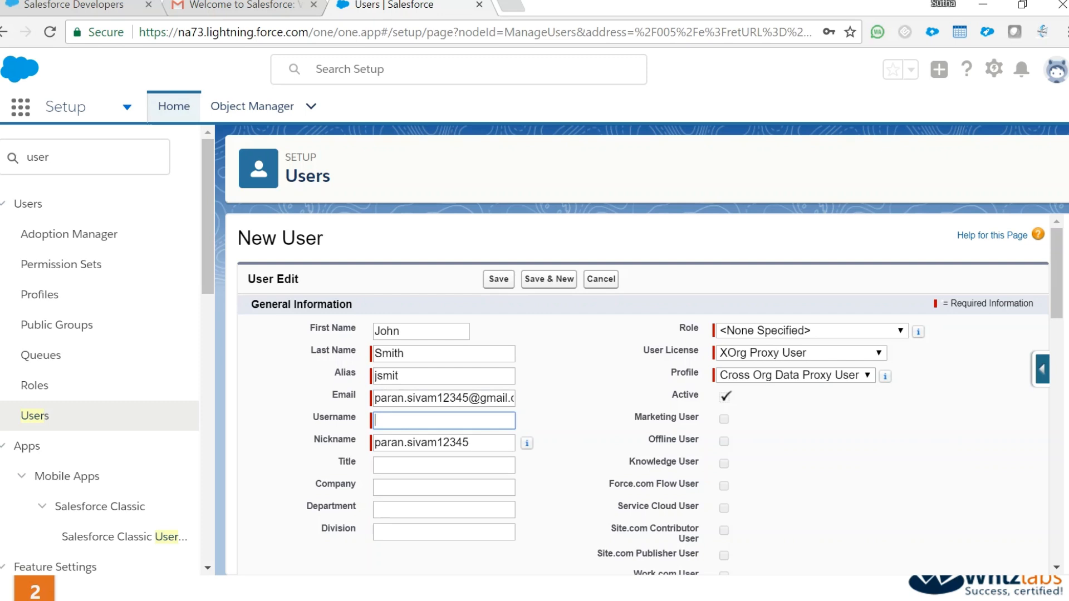
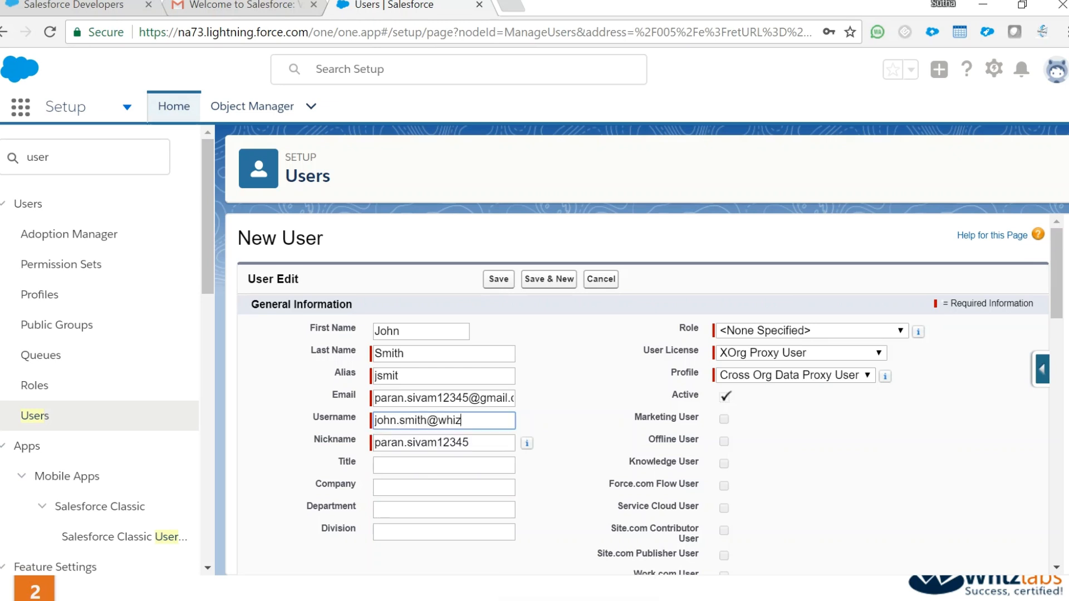
{"action": "key", "text": "Tab"}
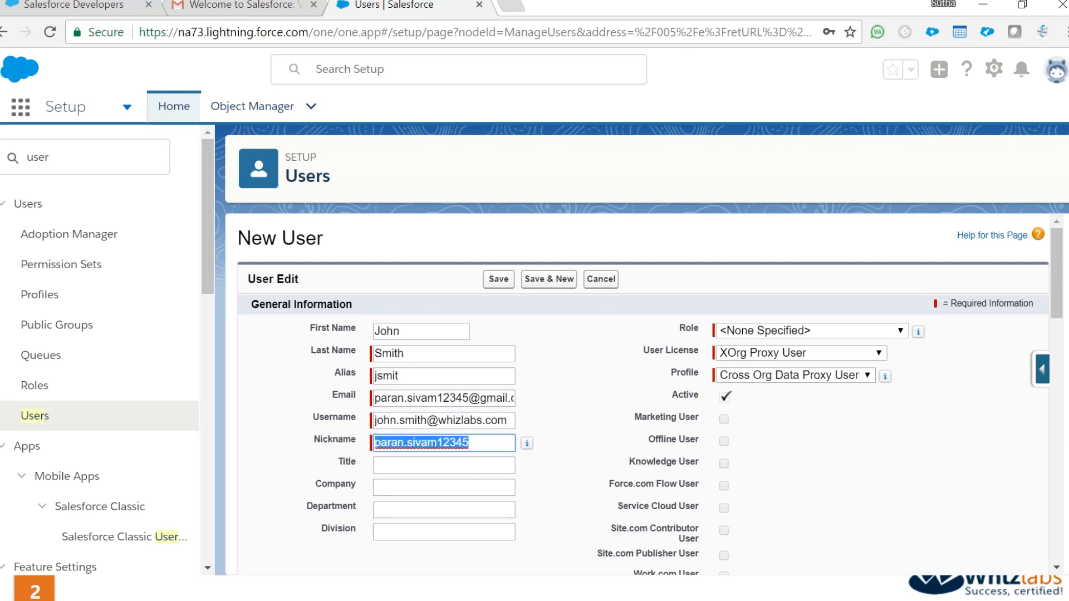
{"action": "type", "text": "john"}
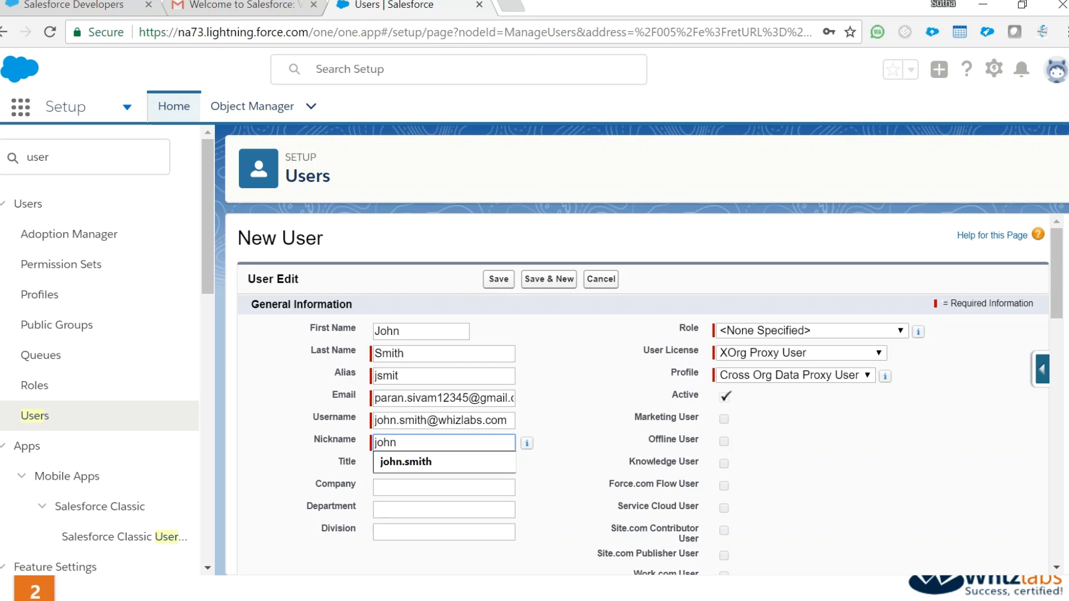
{"action": "type", "text": ".smith"}
{"action": "key", "text": "Tab"}
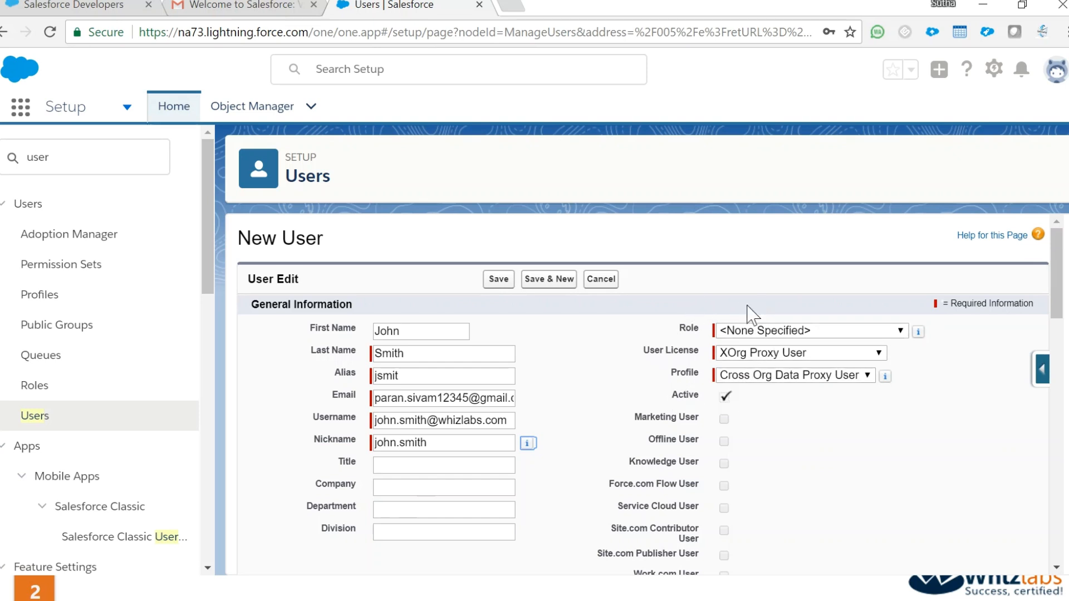
Set role System Administrator, user license Salesforce and profile Junior System Admin
{"action": "left_click", "coordinate": [744, 324]}
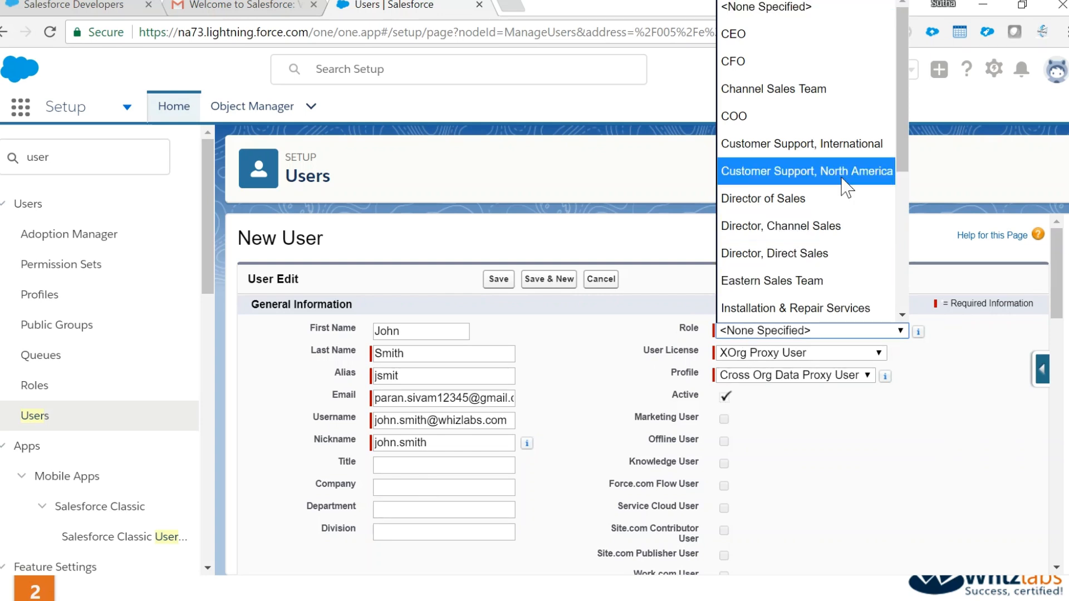
{"action": "left_click", "coordinate": [903, 209]}
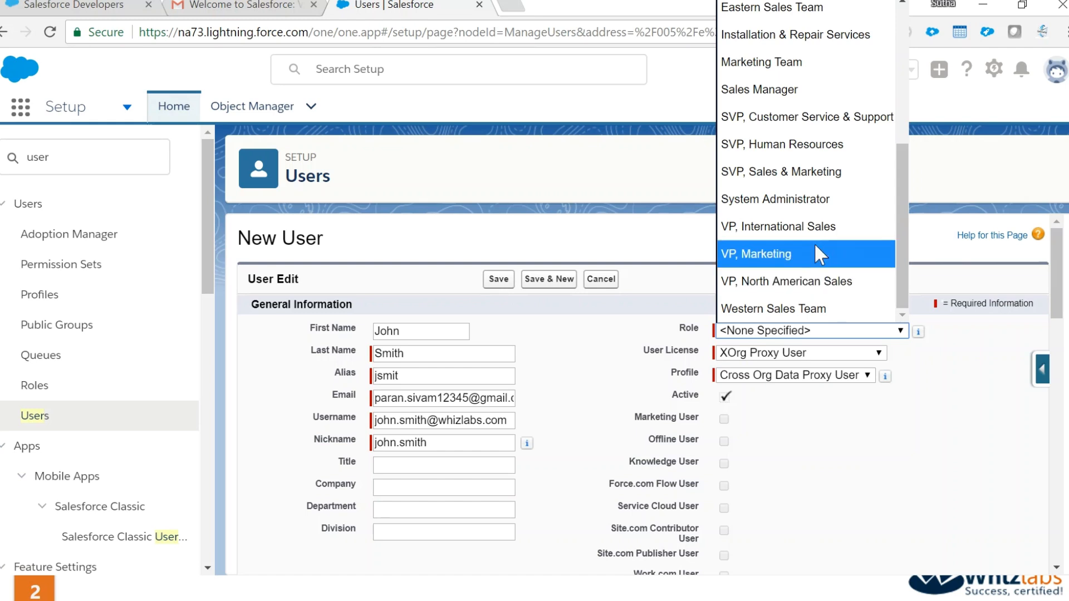
{"action": "left_click", "coordinate": [812, 211]}
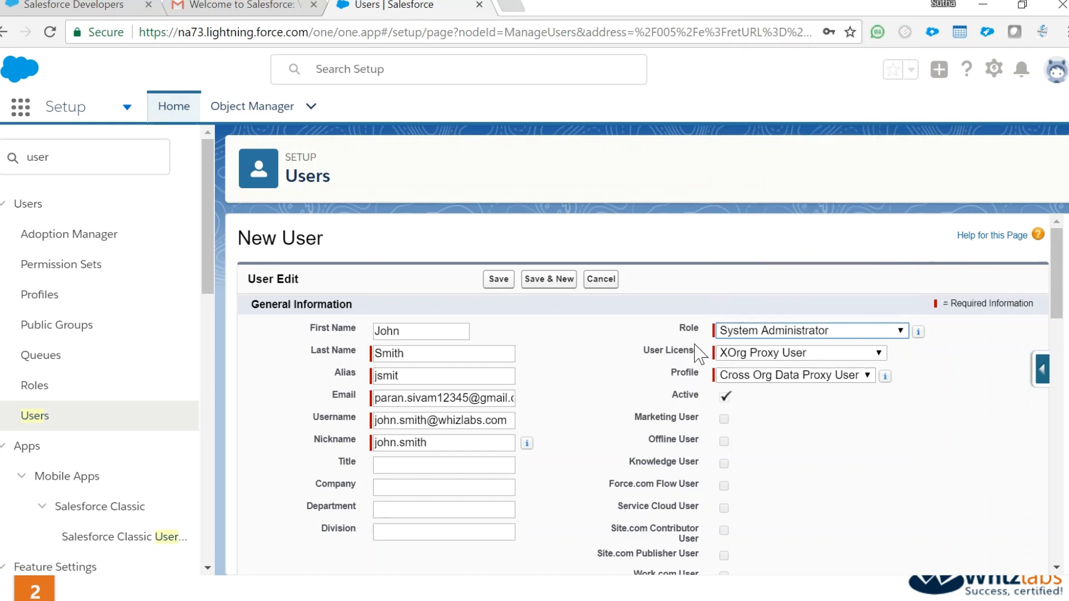
{"action": "left_click", "coordinate": [735, 354]}
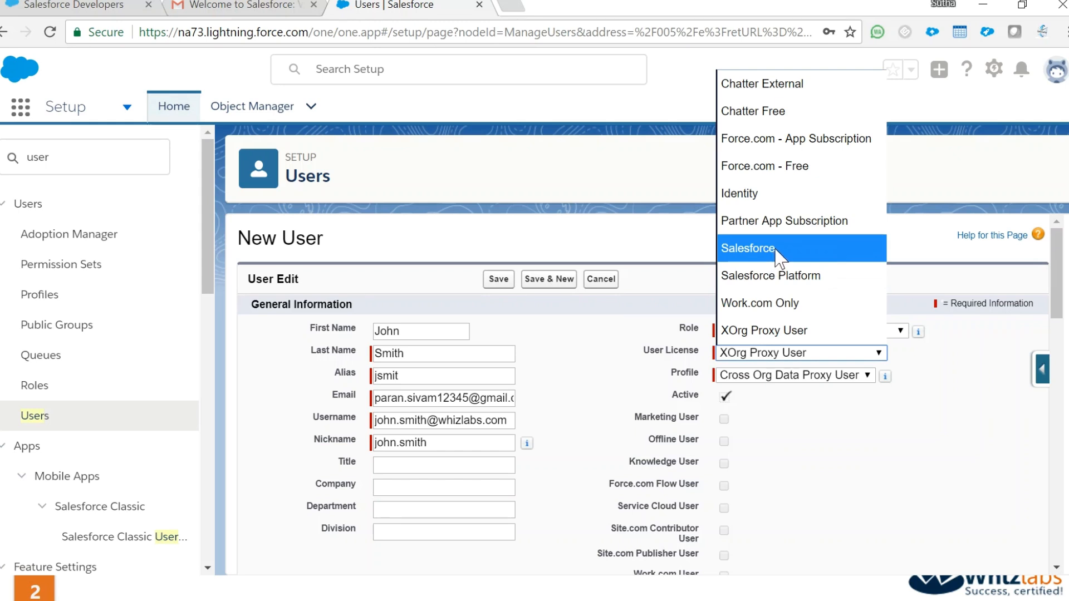
{"action": "left_click", "coordinate": [777, 248]}
{"action": "left_click", "coordinate": [747, 376]}
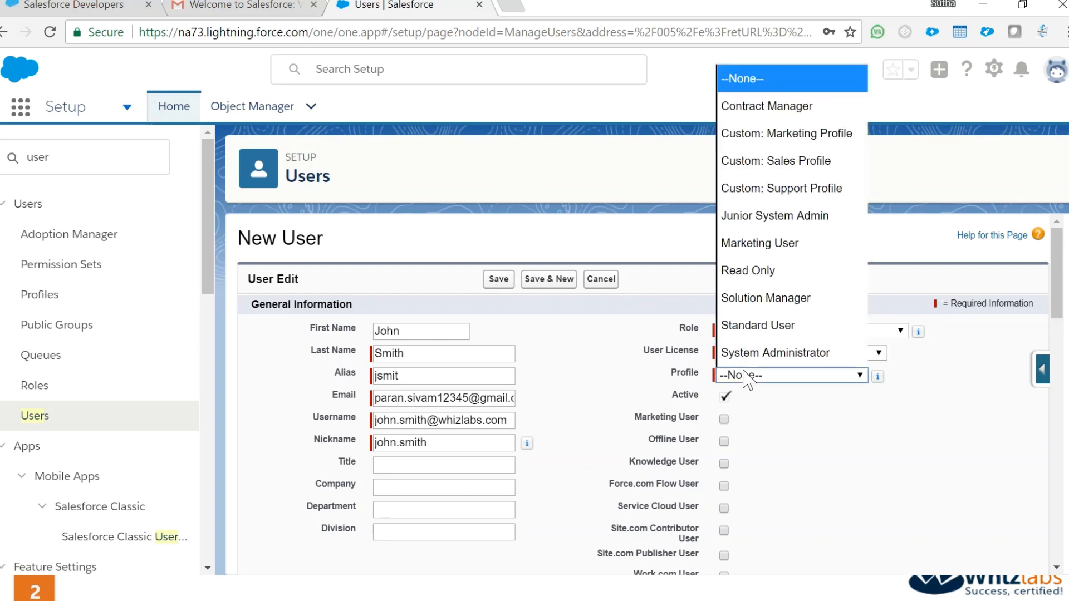
{"action": "left_click", "coordinate": [802, 226]}
Enable Marketing User and save the new user record
{"action": "scroll", "coordinate": [790, 430], "scroll_direction": "down", "scroll_amount": 1}
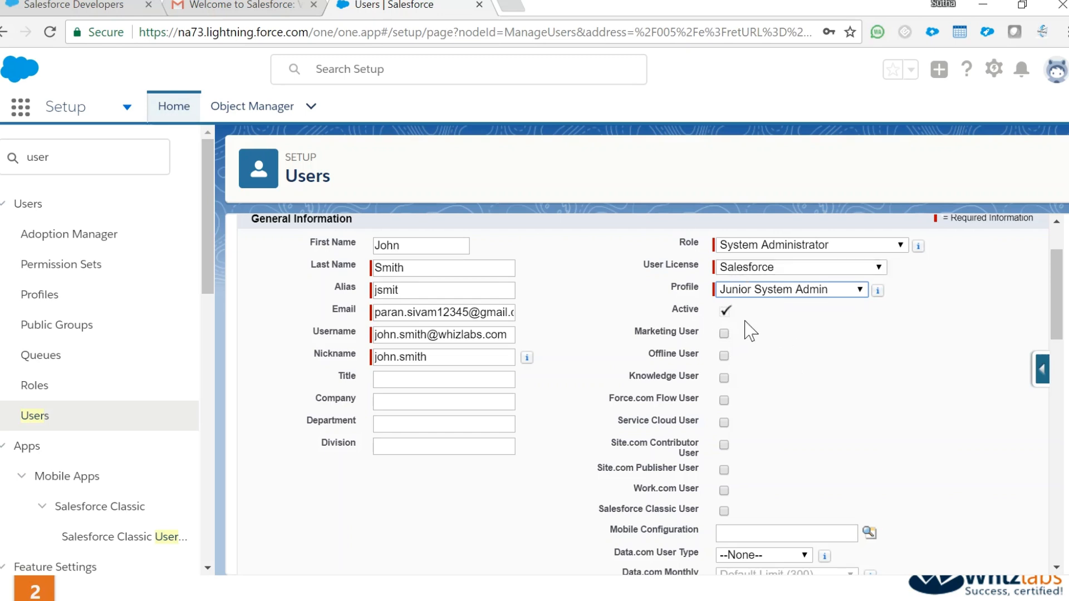
{"action": "left_click", "coordinate": [725, 332]}
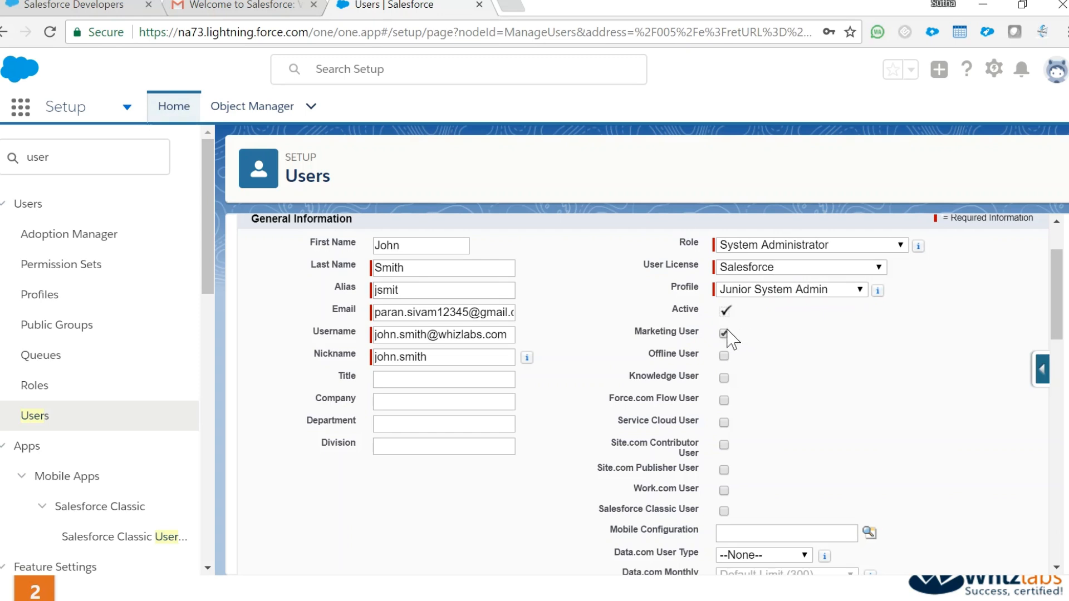
{"action": "scroll", "coordinate": [794, 436], "scroll_direction": "down", "scroll_amount": 5}
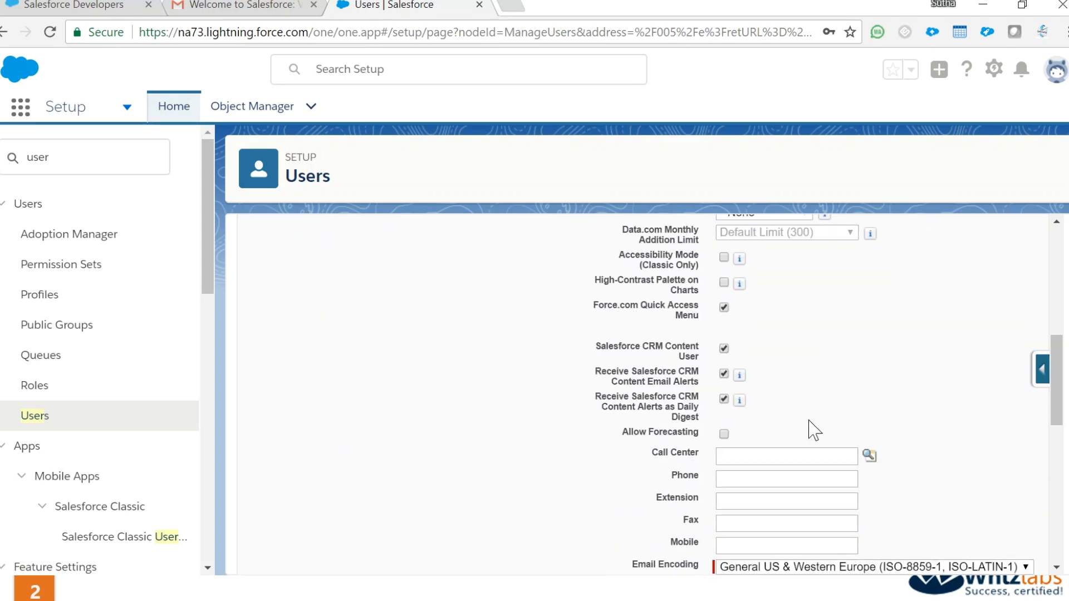
{"action": "scroll", "coordinate": [813, 432], "scroll_direction": "down", "scroll_amount": 8}
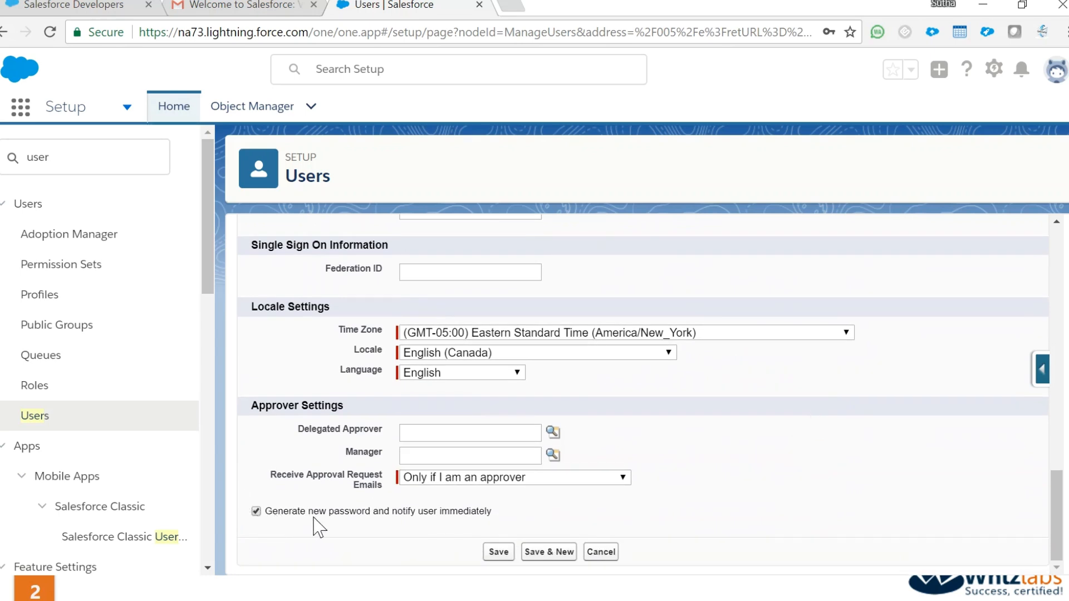
{"action": "left_click", "coordinate": [499, 553]}
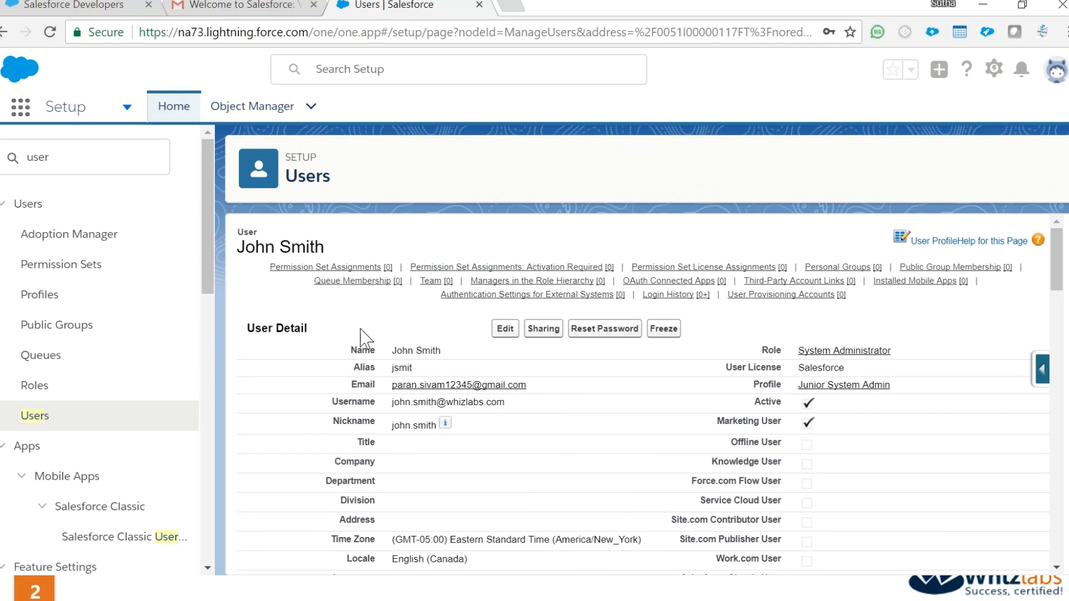
Select the old text in the Quick Find box to prepare a new Setup search
{"action": "left_click", "coordinate": [99, 163]}
{"action": "left_click_drag", "start_coordinate": [65, 160], "coordinate": [26, 158]}
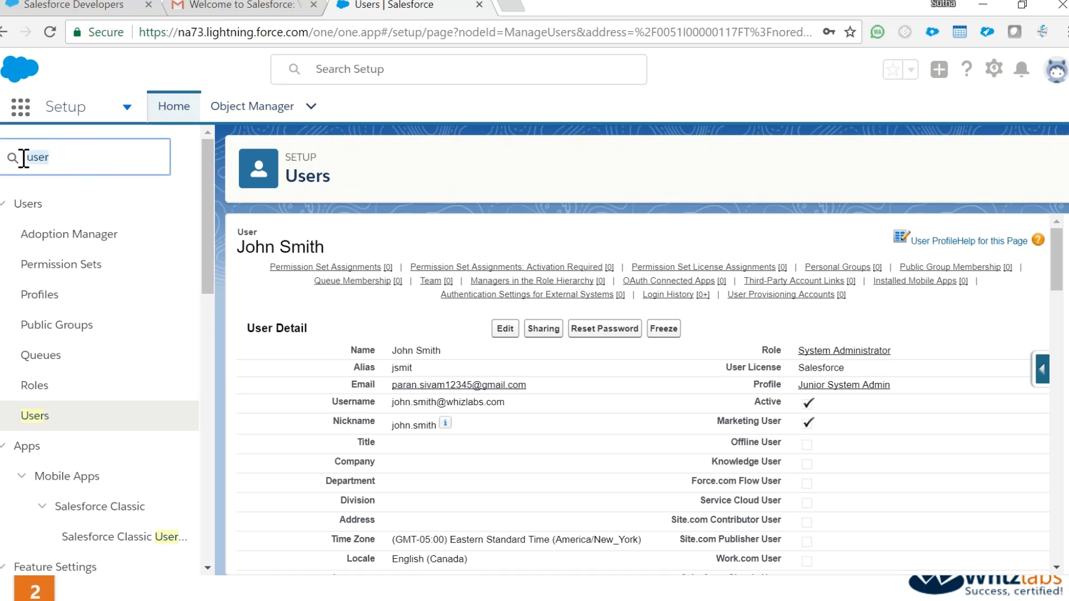
Find 'syste' in Quick Find, open System Overview and highlight Salesforce licenses at 100% (2 of 2)
{"action": "type", "text": "syste"}
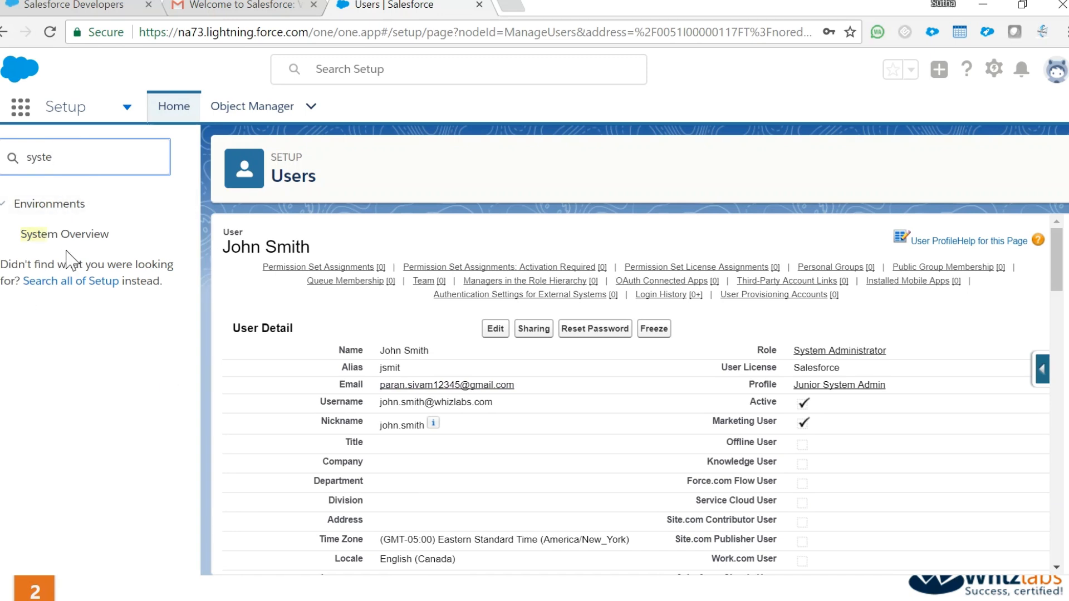
{"action": "left_click", "coordinate": [78, 237]}
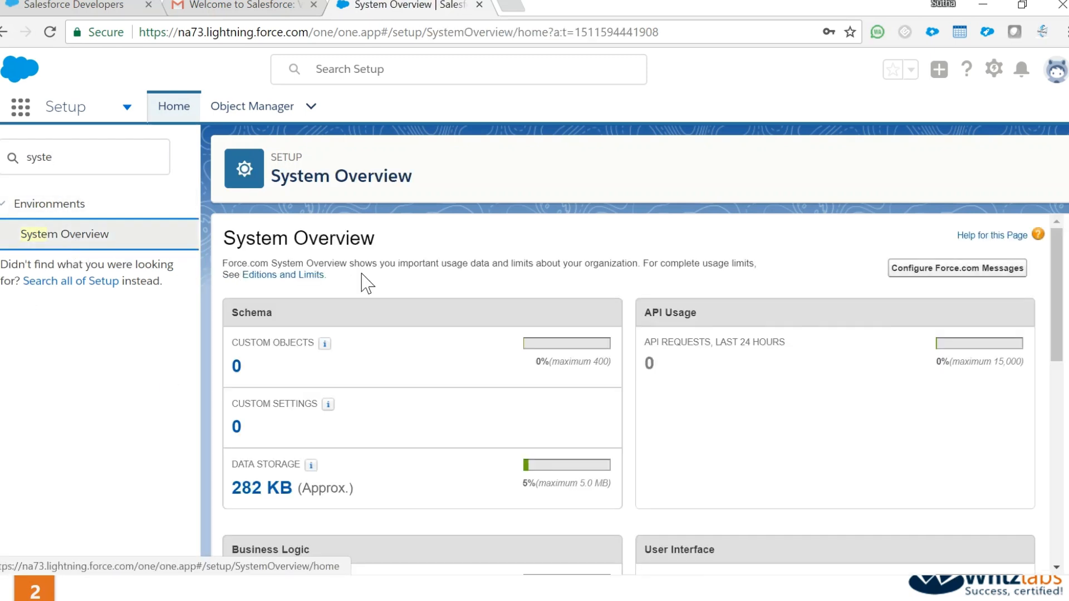
{"action": "scroll", "coordinate": [415, 304], "scroll_direction": "down", "scroll_amount": 2}
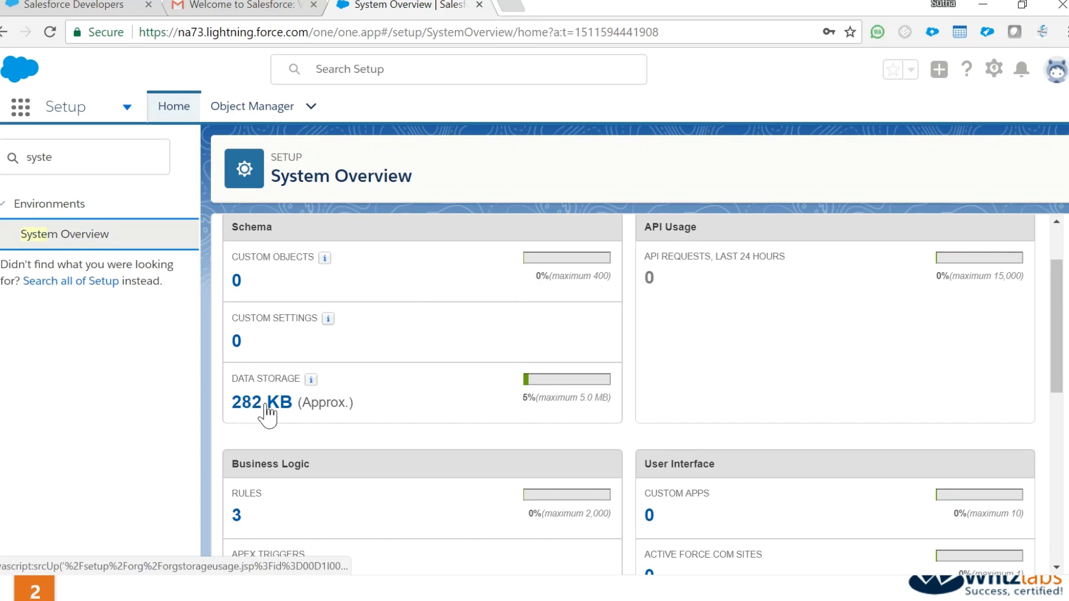
{"action": "scroll", "coordinate": [616, 476], "scroll_direction": "down", "scroll_amount": 4}
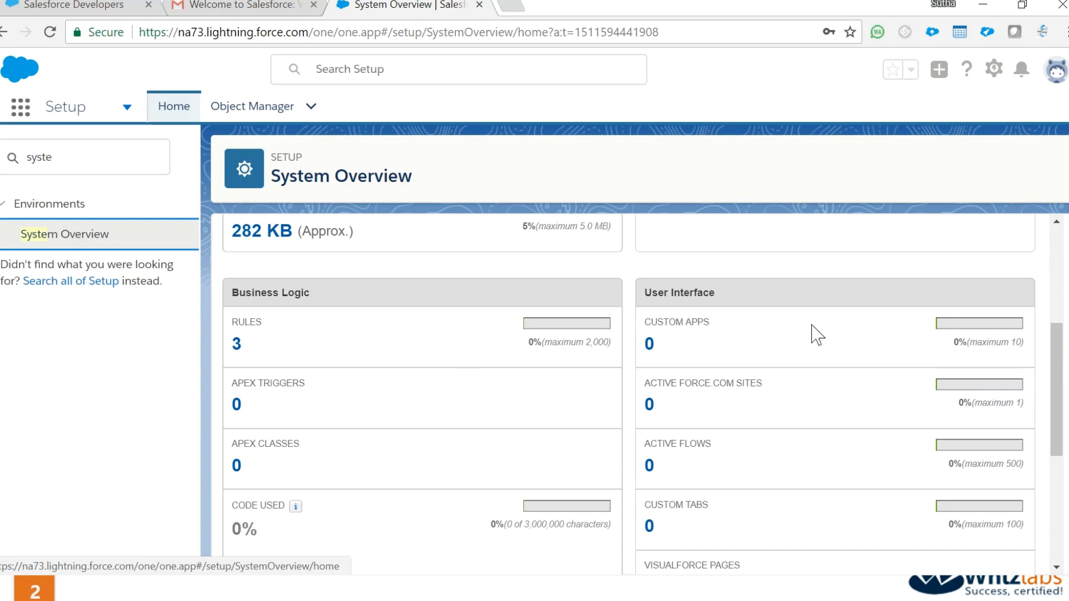
{"action": "scroll", "coordinate": [480, 462], "scroll_direction": "down", "scroll_amount": 2}
{"action": "scroll", "coordinate": [480, 462], "scroll_direction": "down", "scroll_amount": 4}
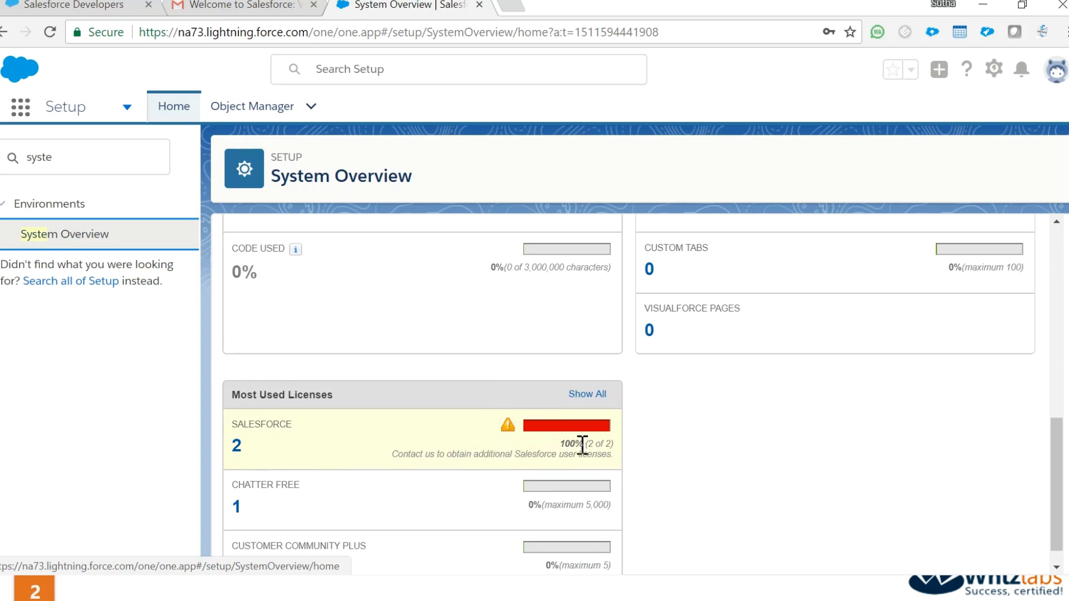
{"action": "left_click", "coordinate": [605, 431]}
{"action": "mouse_move", "coordinate": [604, 432]}
{"action": "left_mouse_down"}
{"action": "mouse_move", "coordinate": [603, 446]}
{"action": "mouse_move", "coordinate": [615, 446]}
{"action": "left_mouse_up"}
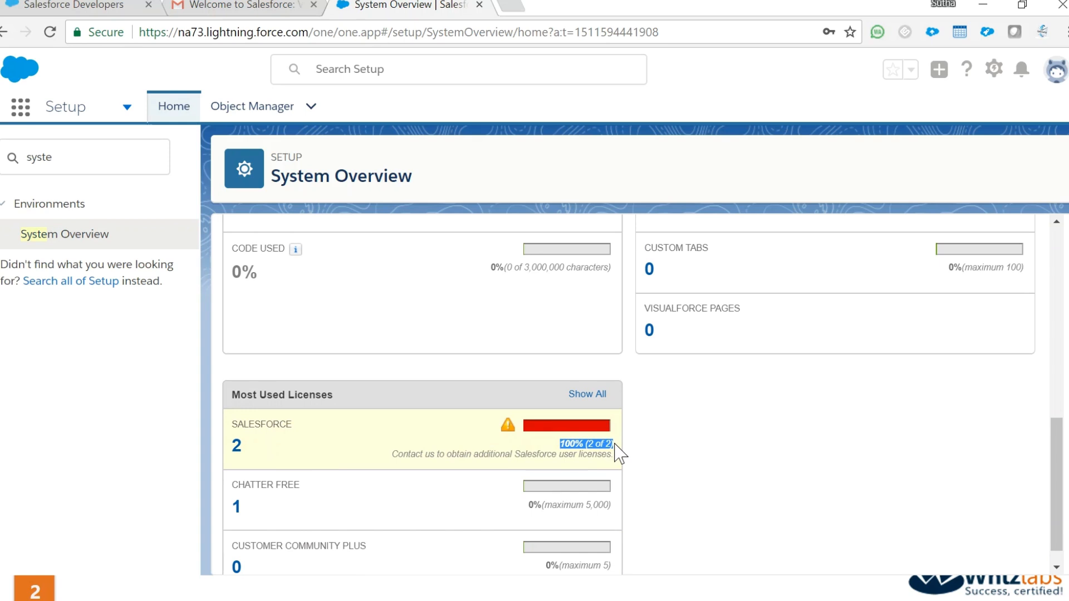